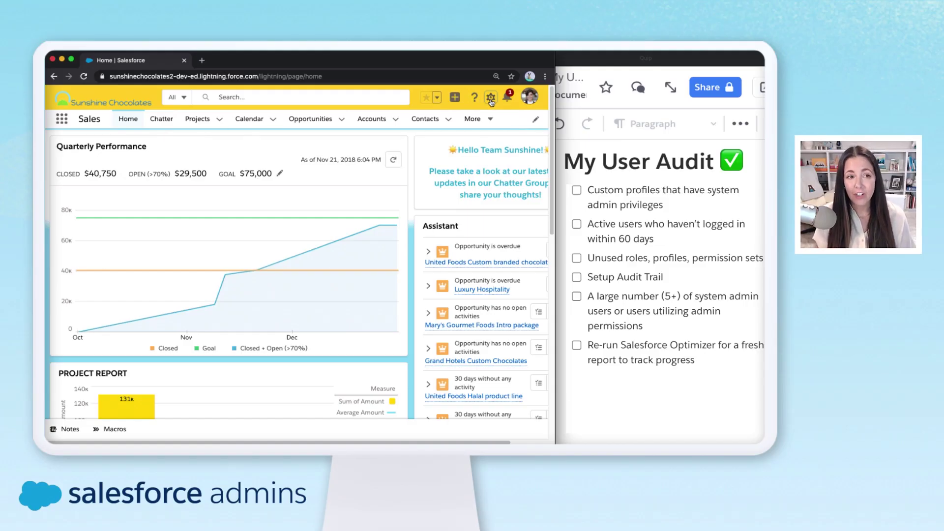
Go to the Salesforce Optimizer page in Setup.
{"action": "left_click", "coordinate": [490, 98]}
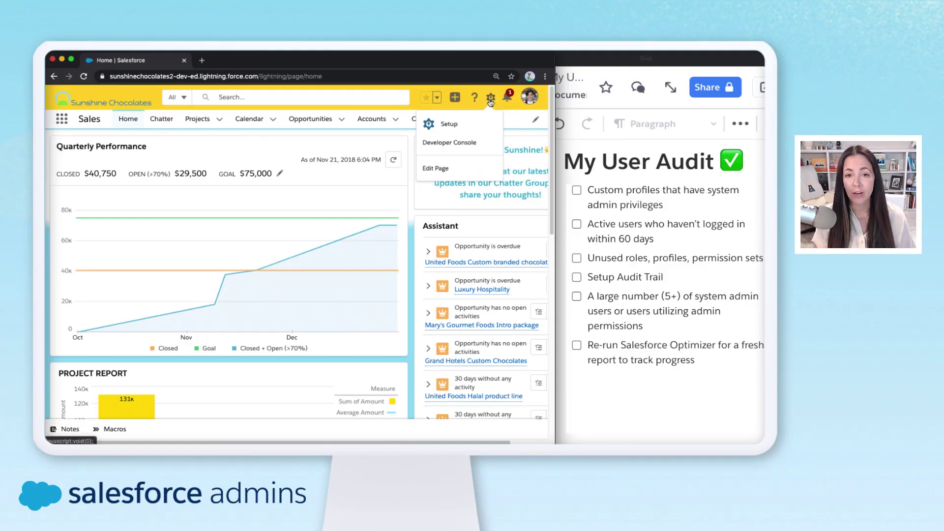
{"action": "left_click", "coordinate": [449, 124]}
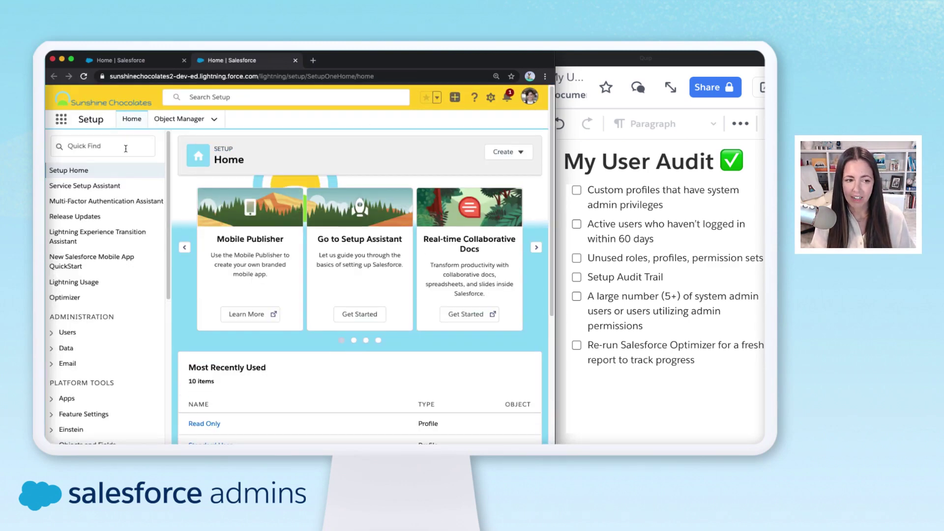
{"action": "left_click", "coordinate": [61, 300]}
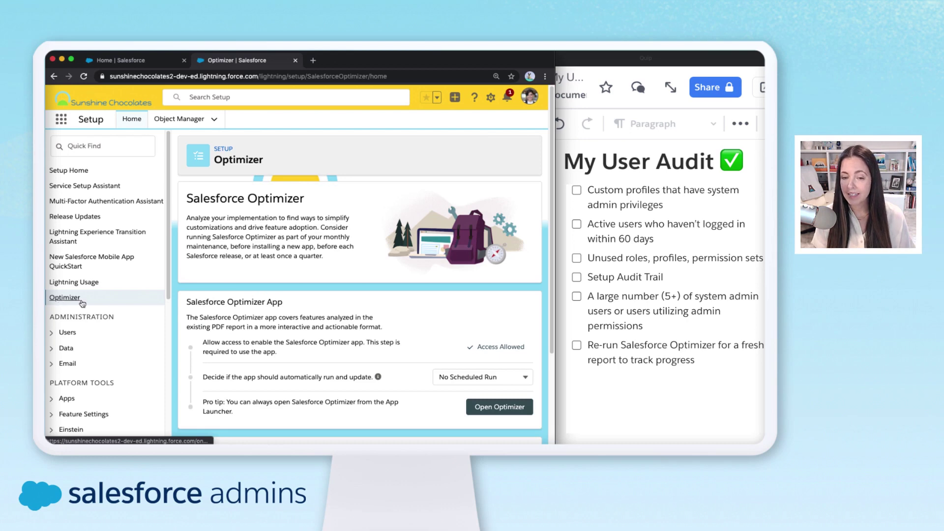
{"action": "scroll", "coordinate": [412, 312], "scroll_direction": "down", "scroll_amount": 1}
{"action": "scroll", "coordinate": [412, 311], "scroll_direction": "down", "scroll_amount": 3}
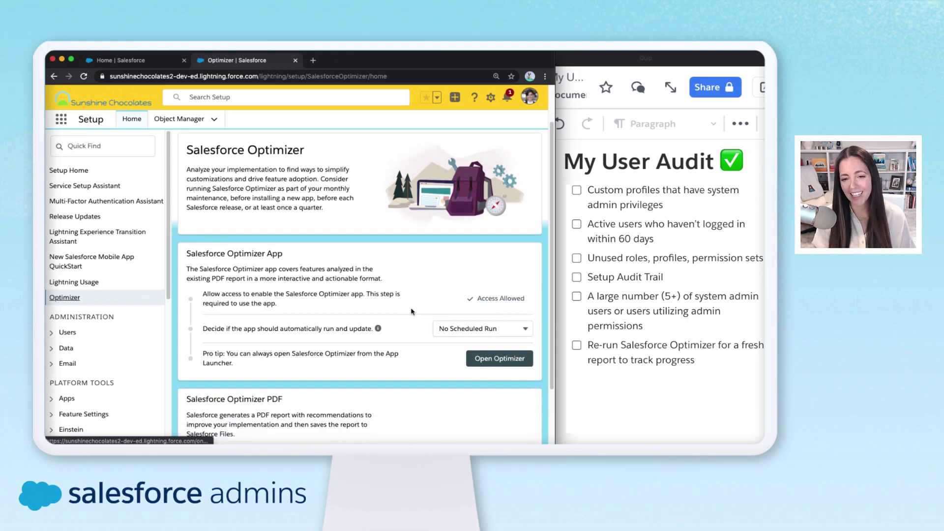
{"action": "scroll", "coordinate": [535, 305], "scroll_direction": "down", "scroll_amount": 1}
Set Salesforce Optimizer's automatic runs to Run Monthly.
{"action": "left_click", "coordinate": [525, 299]}
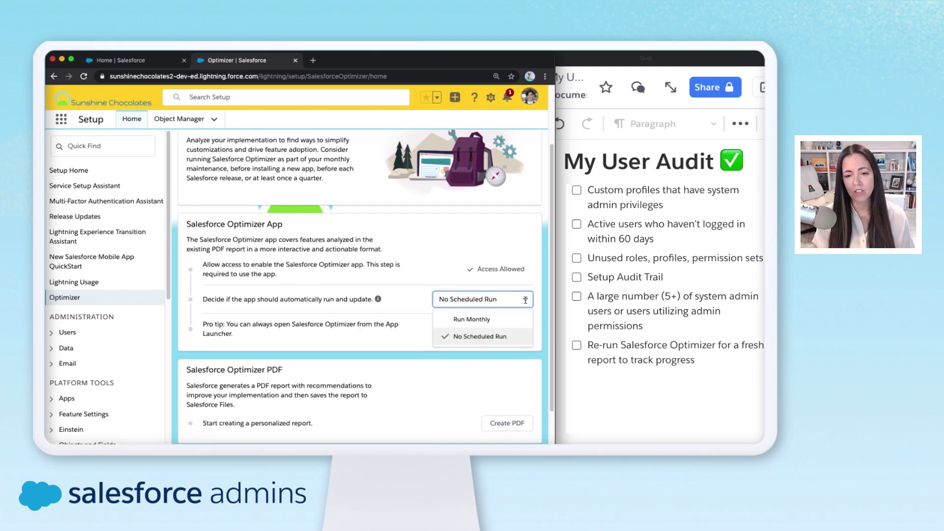
{"action": "left_click", "coordinate": [494, 320]}
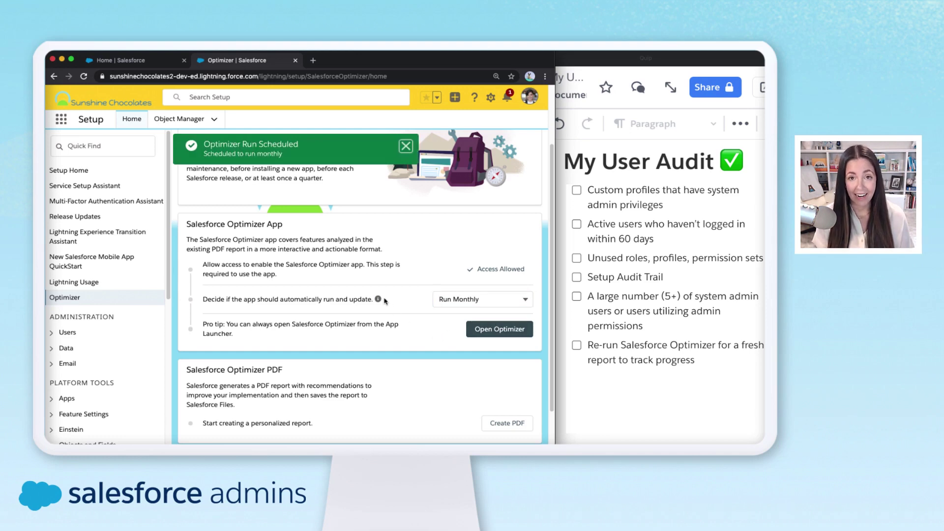
{"action": "mouse_move", "coordinate": [379, 302]}
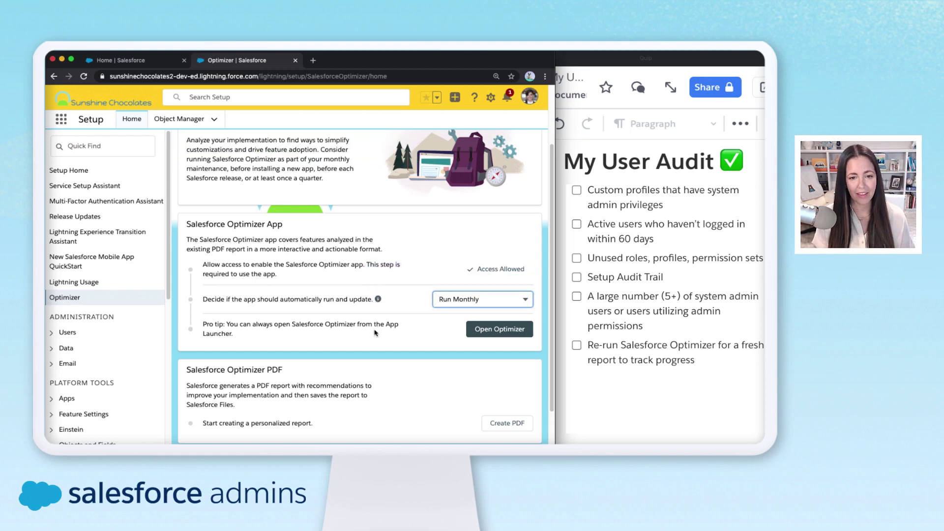
{"action": "scroll", "coordinate": [372, 341], "scroll_direction": "down", "scroll_amount": 2}
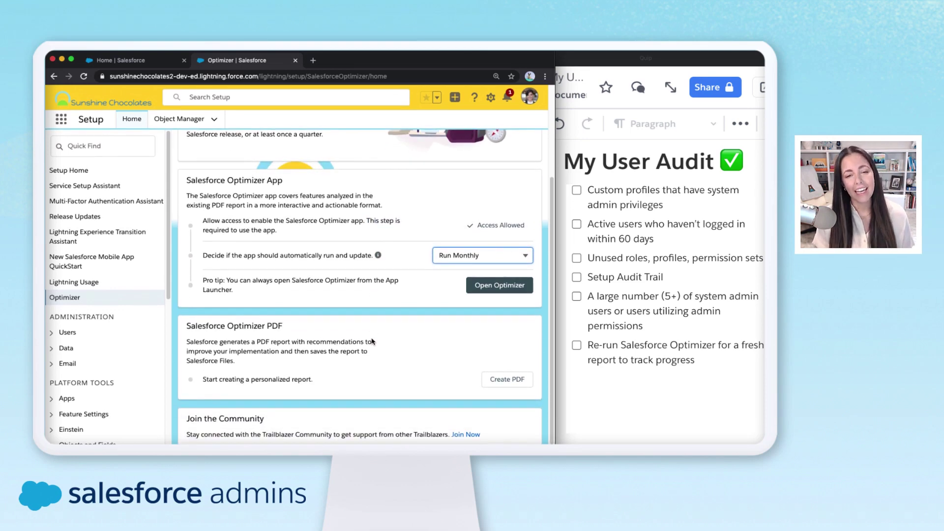
{"action": "scroll", "coordinate": [373, 341], "scroll_direction": "up", "scroll_amount": 5}
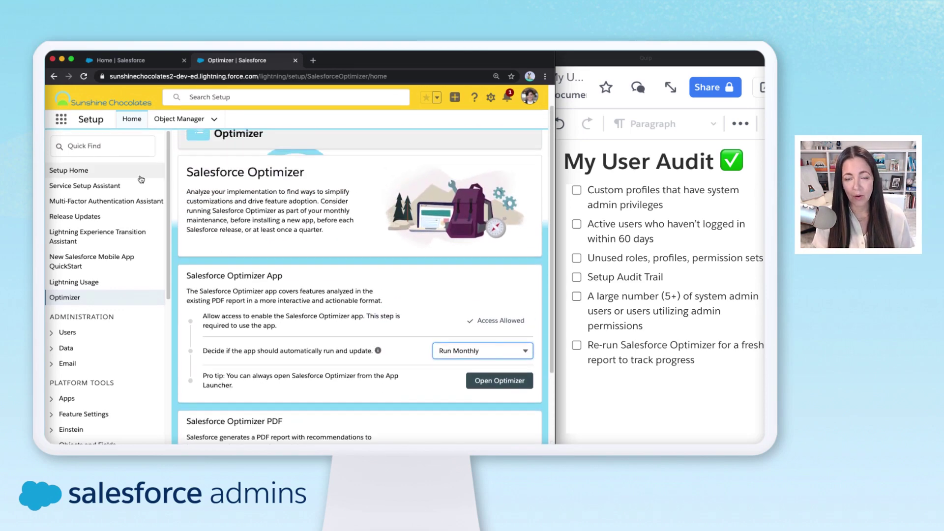
Launch the Salesforce Optimizer app from the App Launcher by searching 'op'.
{"action": "left_click", "coordinate": [60, 120]}
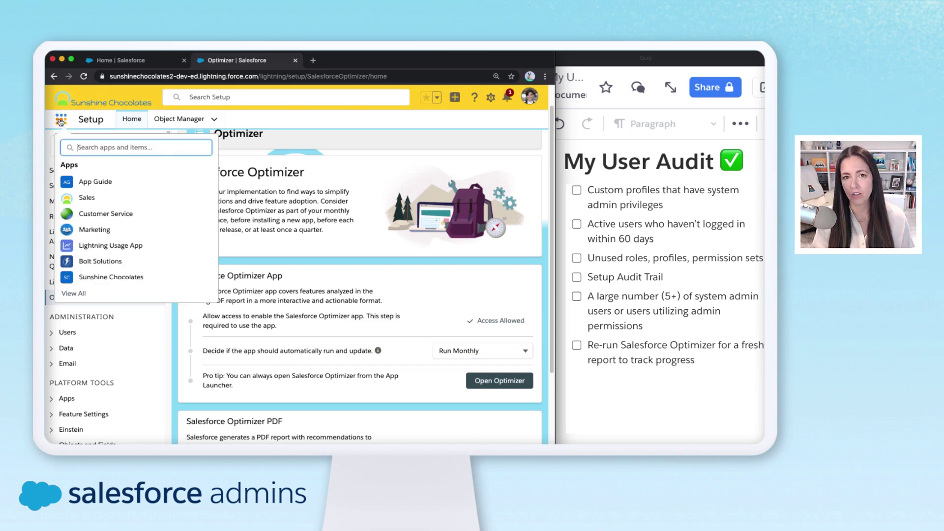
{"action": "type", "text": "op"}
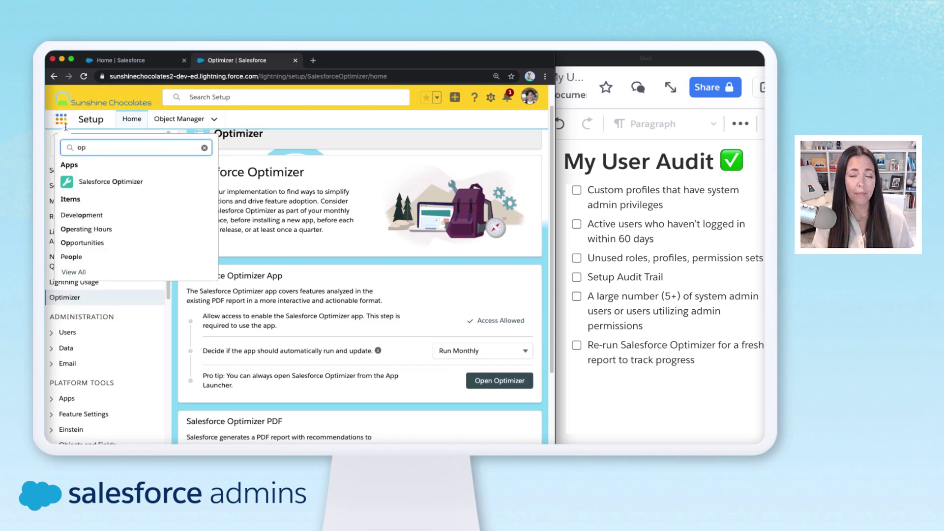
{"action": "left_click", "coordinate": [93, 182]}
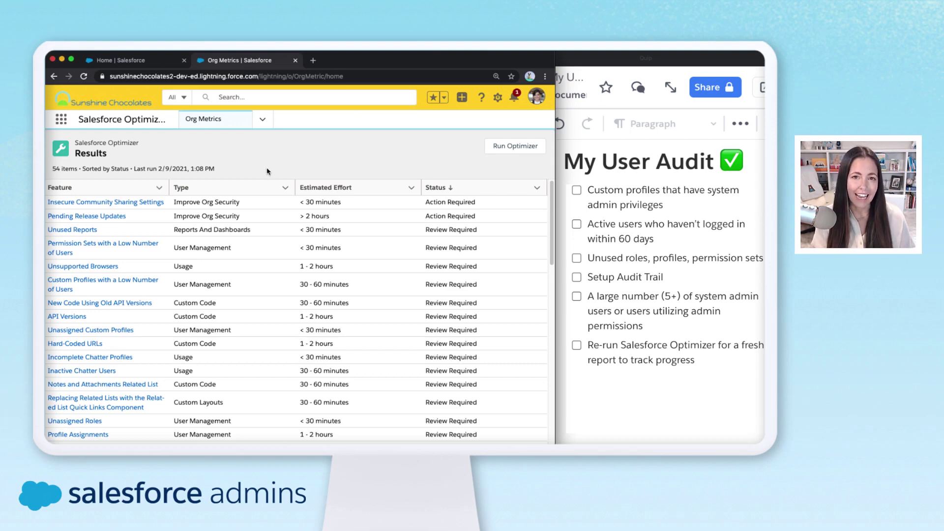
Sort the Optimizer results by Status, then by Type descending to group User Management items.
{"action": "left_click", "coordinate": [435, 190]}
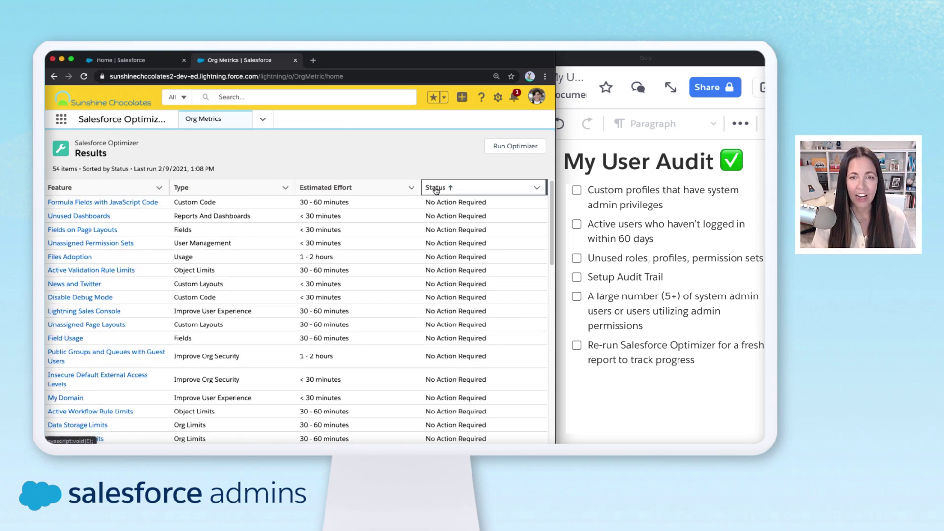
{"action": "left_click", "coordinate": [436, 189]}
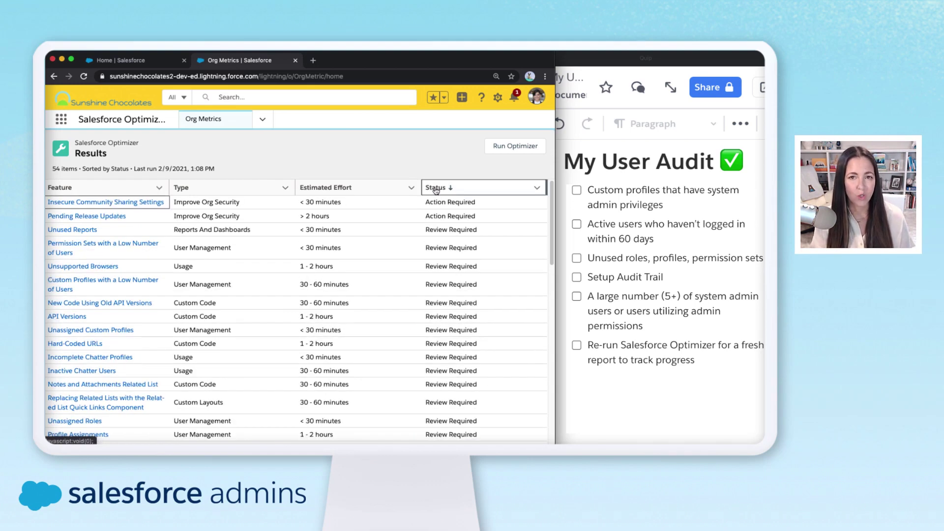
{"action": "left_click", "coordinate": [186, 190]}
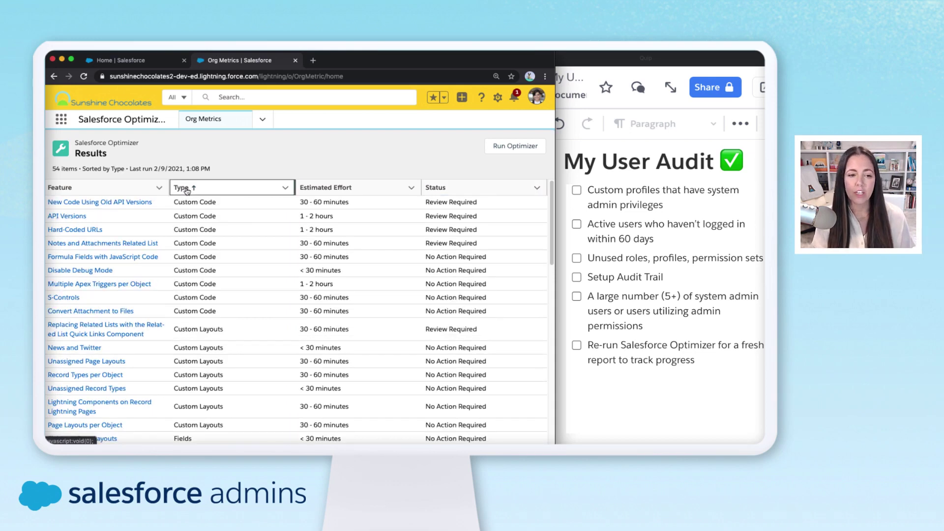
{"action": "left_click", "coordinate": [186, 190]}
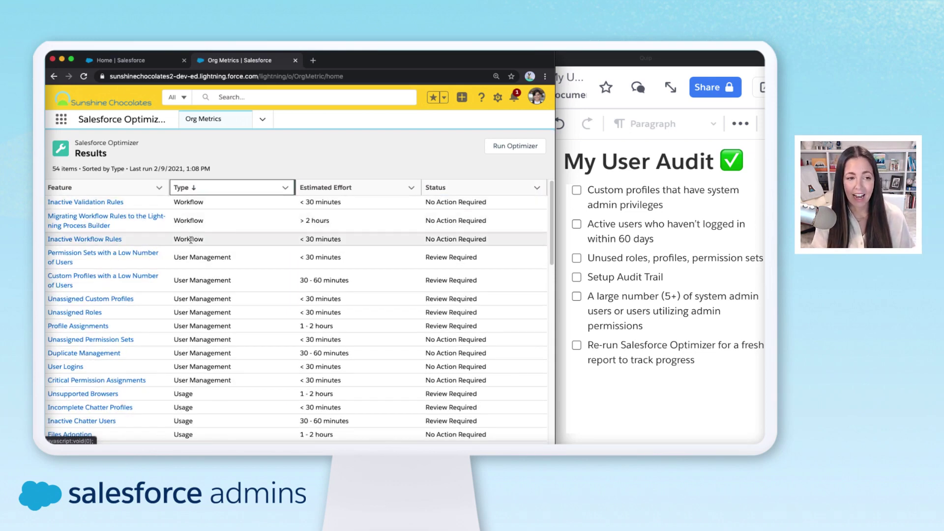
{"action": "scroll", "coordinate": [190, 240], "scroll_direction": "down", "scroll_amount": 1}
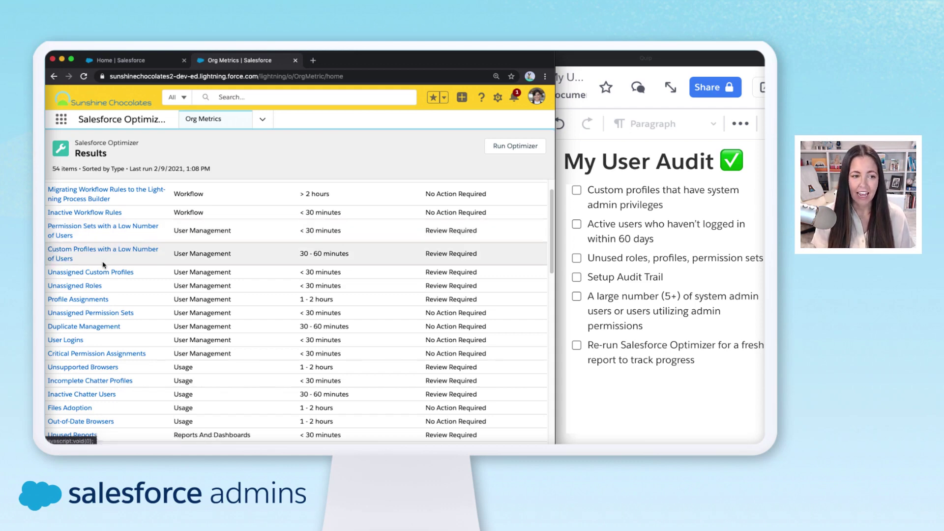
Check the Critical Permission Assignments metric, then the User Logins metric; neither requires action.
{"action": "left_click", "coordinate": [92, 354]}
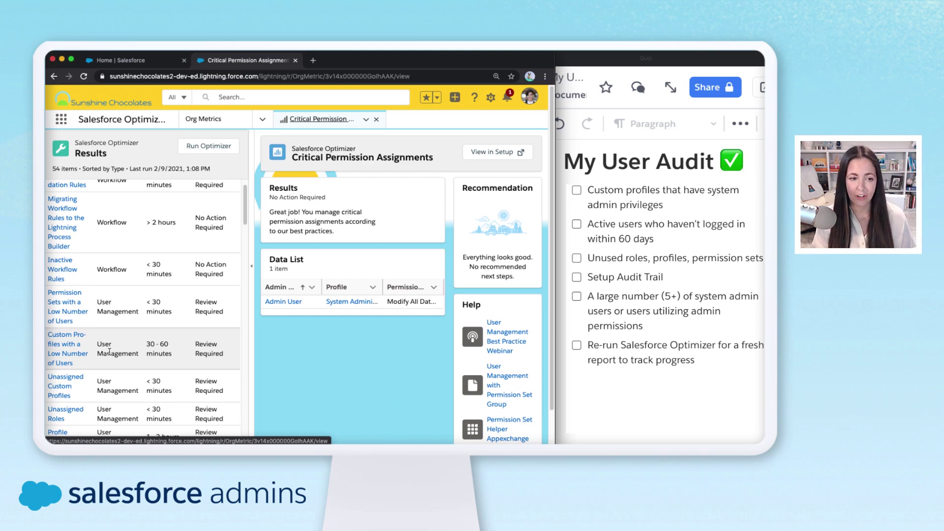
{"action": "scroll", "coordinate": [76, 340], "scroll_direction": "down", "scroll_amount": 3}
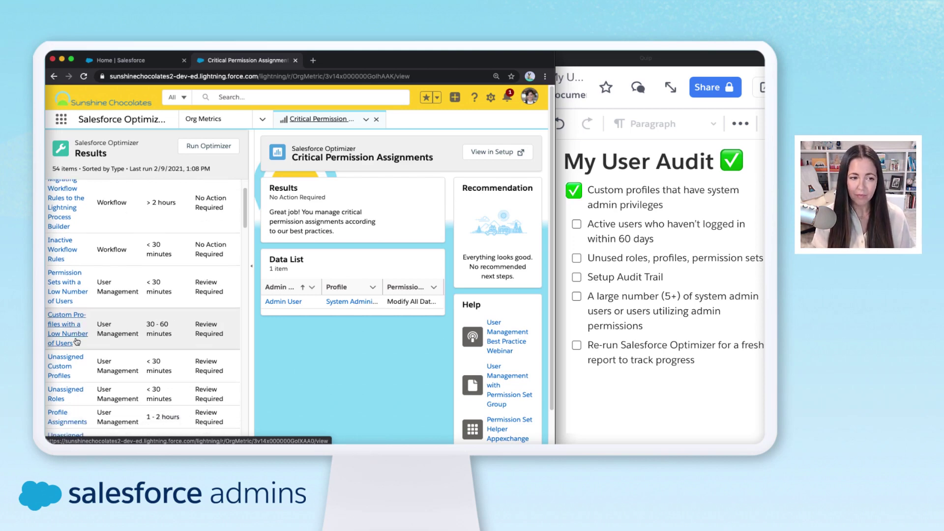
{"action": "scroll", "coordinate": [76, 340], "scroll_direction": "down", "scroll_amount": 1}
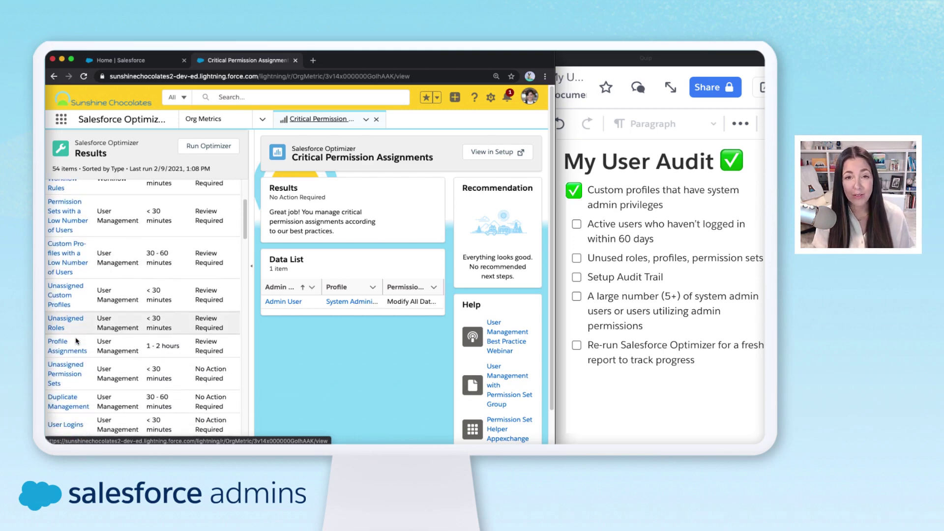
{"action": "left_click", "coordinate": [62, 419]}
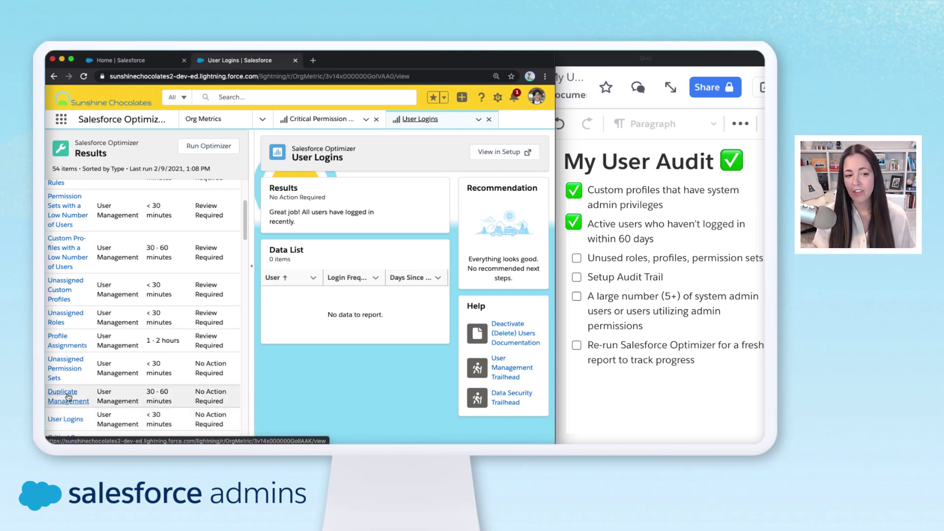
View Unassigned Permission Sets, then Unassigned Custom Profiles listing Sales, Support and Marketing.
{"action": "left_click", "coordinate": [60, 371]}
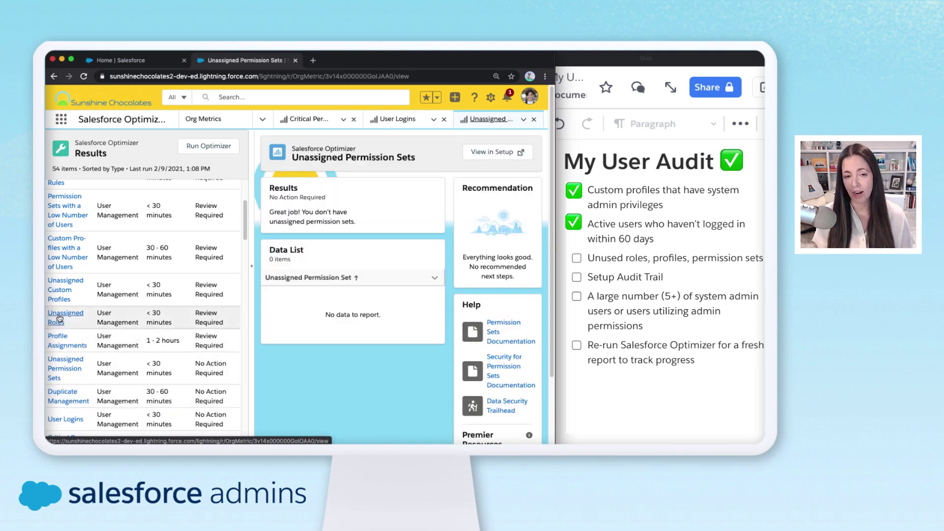
{"action": "left_click", "coordinate": [63, 296]}
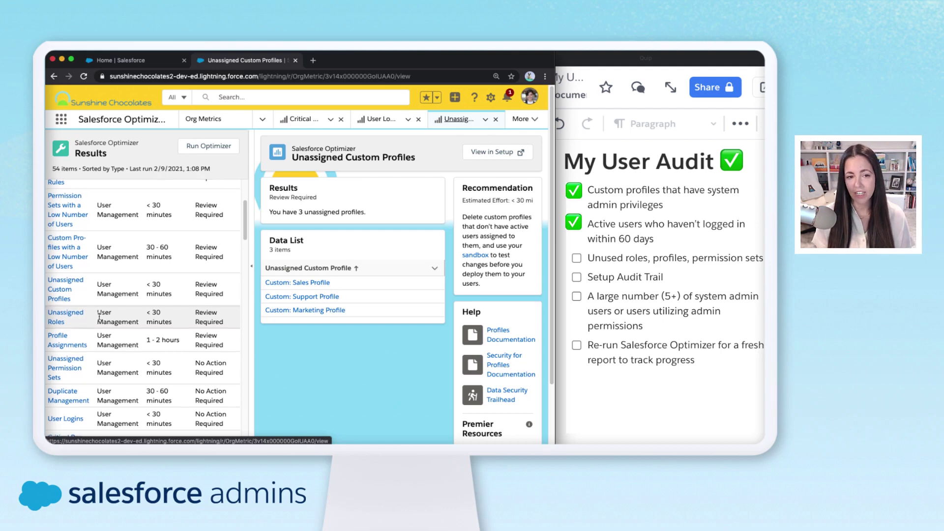
{"action": "scroll", "coordinate": [99, 318], "scroll_direction": "down", "scroll_amount": 1}
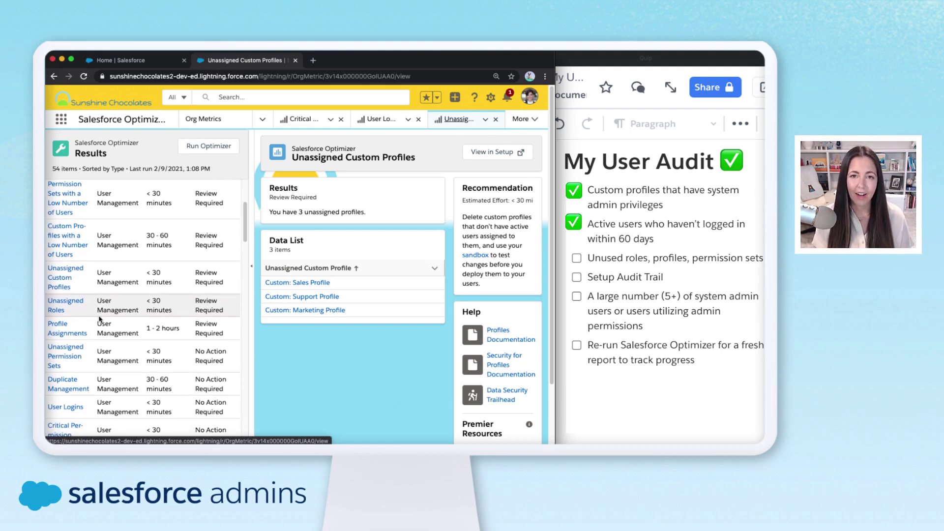
{"action": "scroll", "coordinate": [99, 317], "scroll_direction": "down", "scroll_amount": 3}
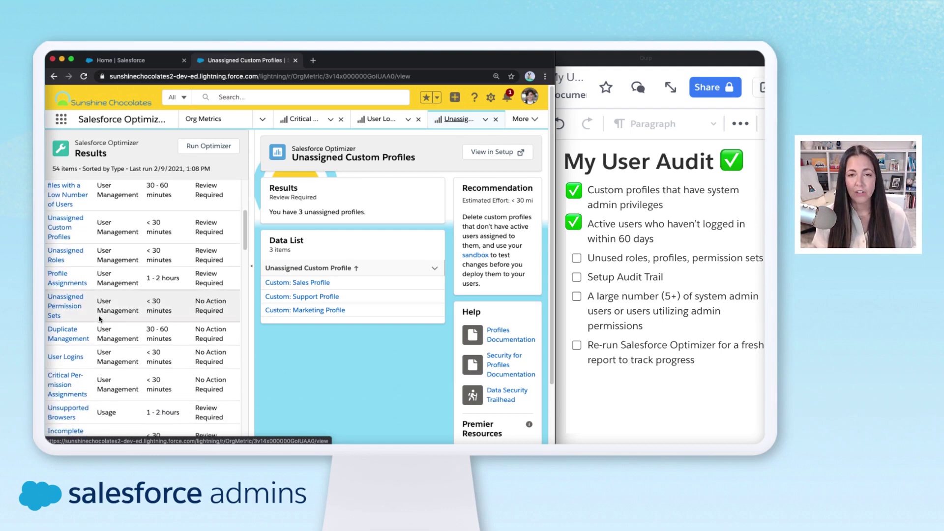
{"action": "scroll", "coordinate": [99, 319], "scroll_direction": "up", "scroll_amount": 3}
{"action": "scroll", "coordinate": [99, 319], "scroll_direction": "up", "scroll_amount": 2}
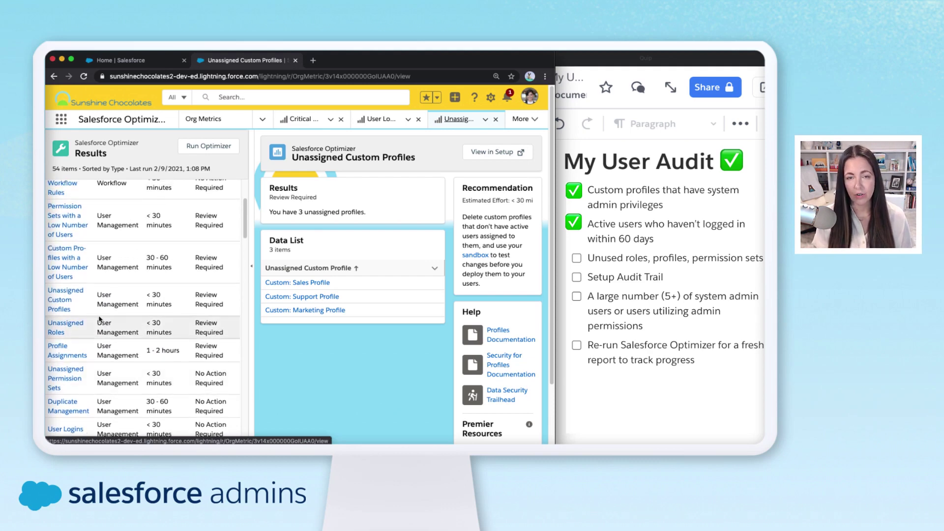
Open Custom: Sales Profile, confirm its Assigned Users list is empty, and return to the profile.
{"action": "scroll", "coordinate": [99, 318], "scroll_direction": "up", "scroll_amount": 1}
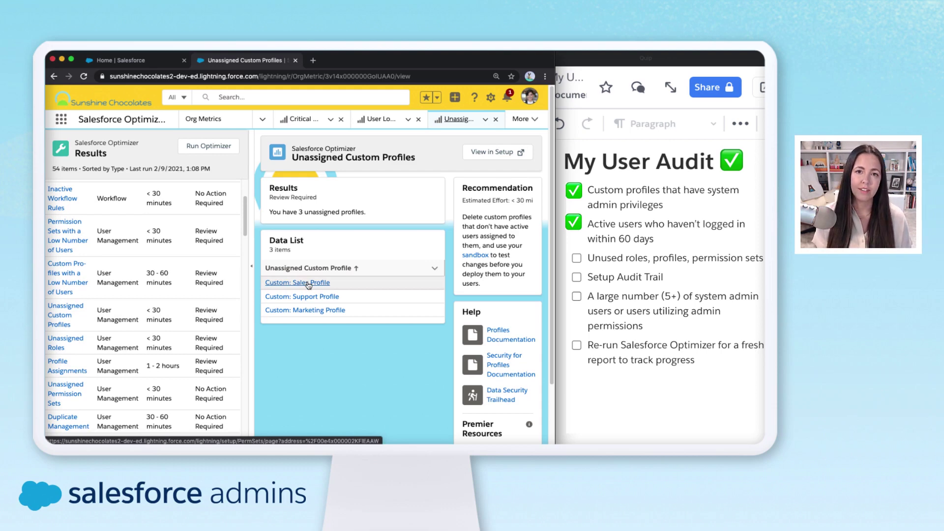
{"action": "left_click", "coordinate": [308, 284]}
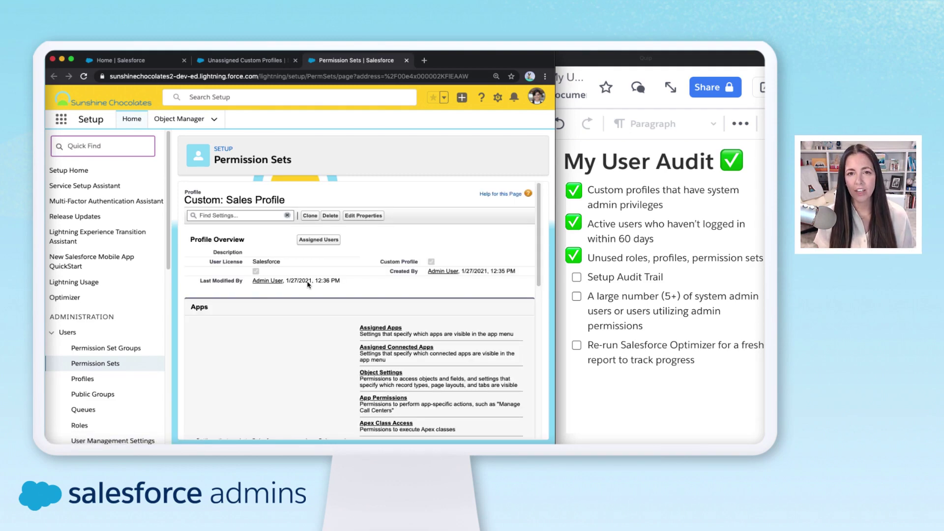
{"action": "left_click", "coordinate": [320, 242]}
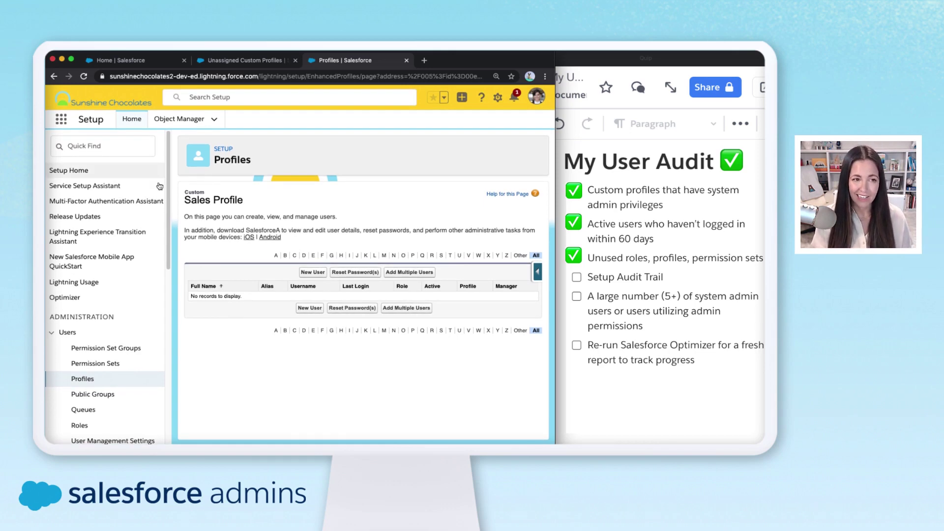
{"action": "left_click", "coordinate": [55, 77]}
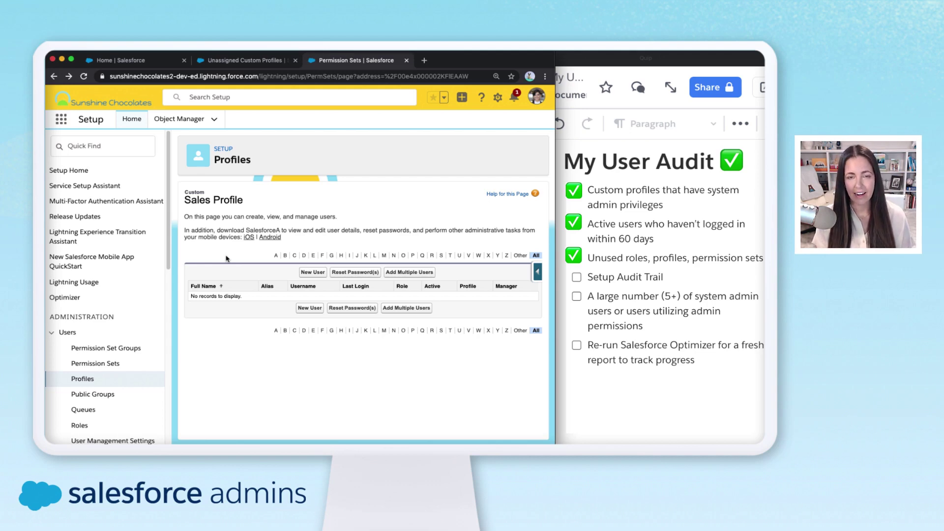
{"action": "left_click", "coordinate": [54, 76]}
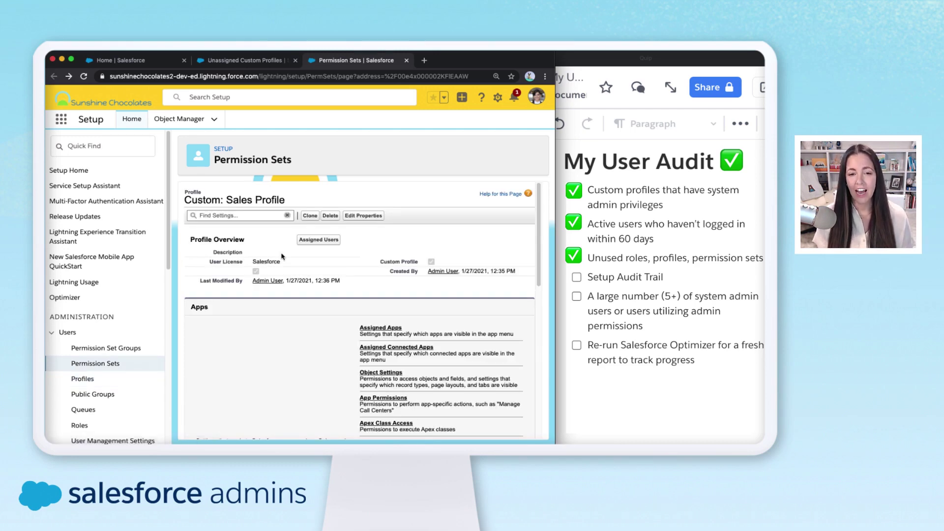
Delete the Custom: Sales Profile and go back to the Unassigned Custom Profiles results.
{"action": "left_click", "coordinate": [331, 216]}
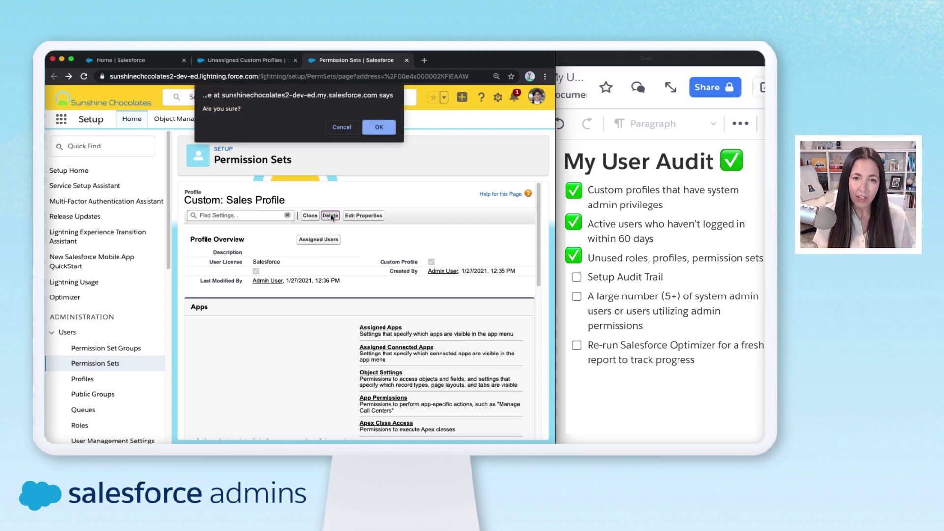
{"action": "left_click", "coordinate": [382, 129]}
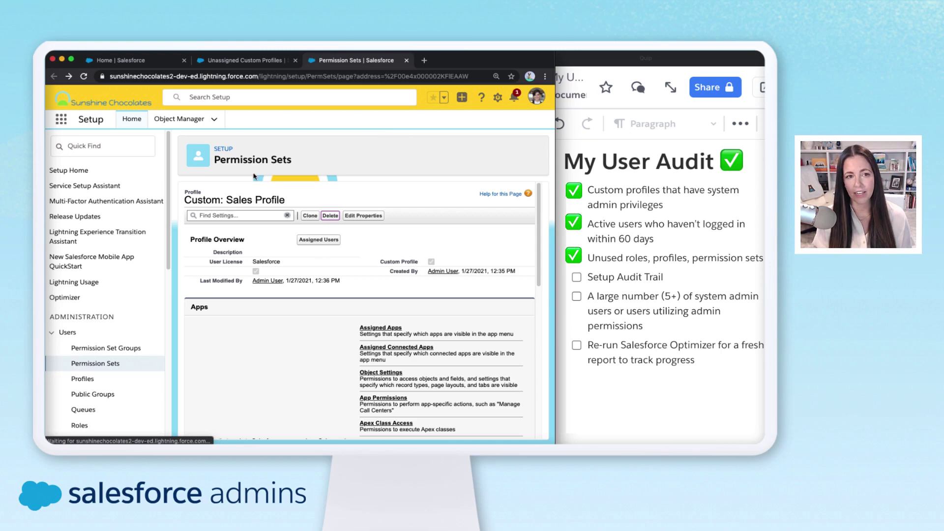
{"action": "left_click", "coordinate": [257, 61]}
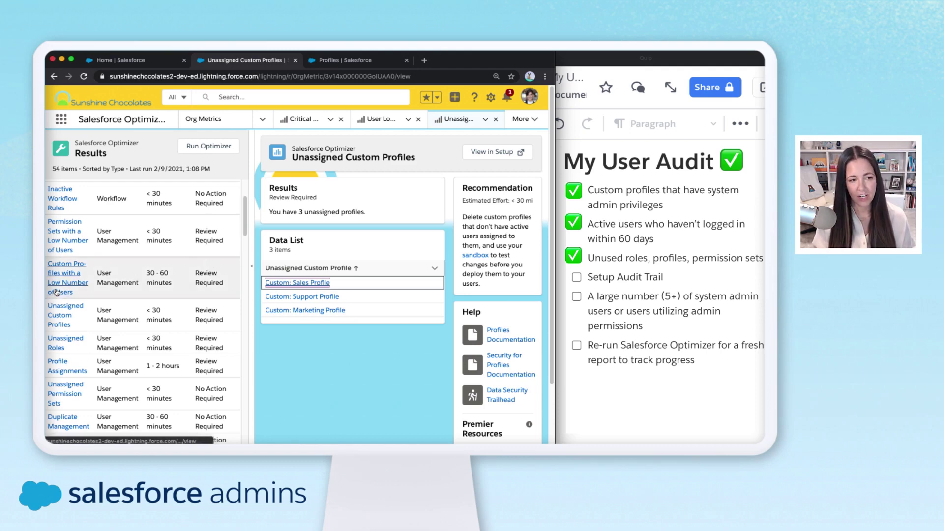
Open the Lightning on Mobile permission set from the low-user finding and check its two assignments.
{"action": "scroll", "coordinate": [57, 292], "scroll_direction": "up", "scroll_amount": 3}
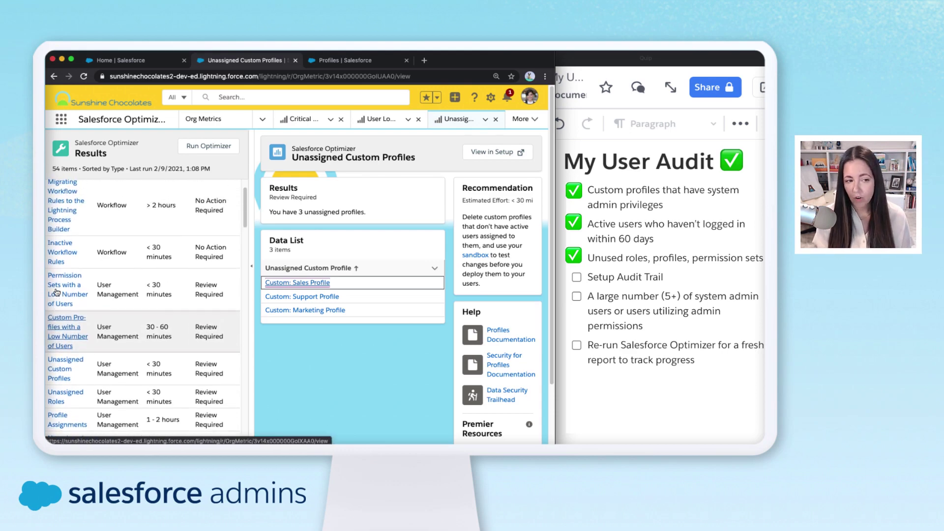
{"action": "left_click", "coordinate": [56, 292]}
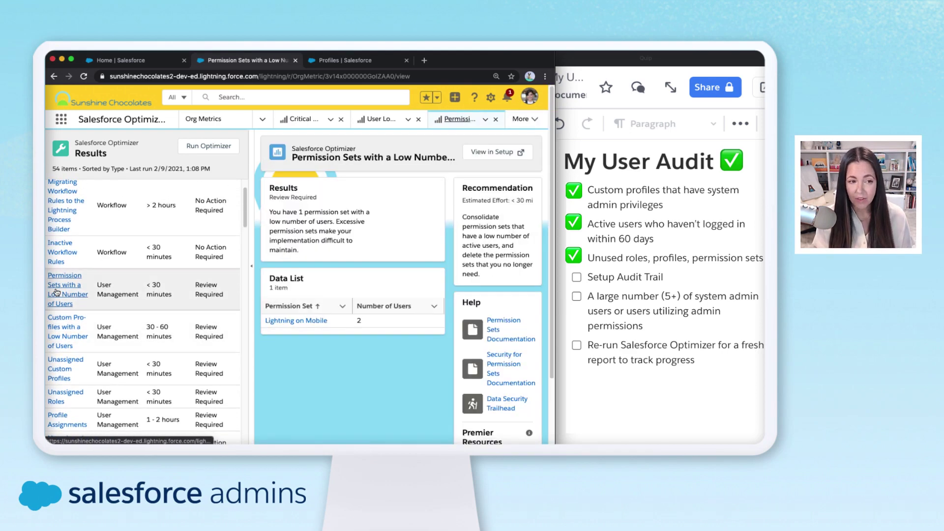
{"action": "left_click", "coordinate": [294, 321]}
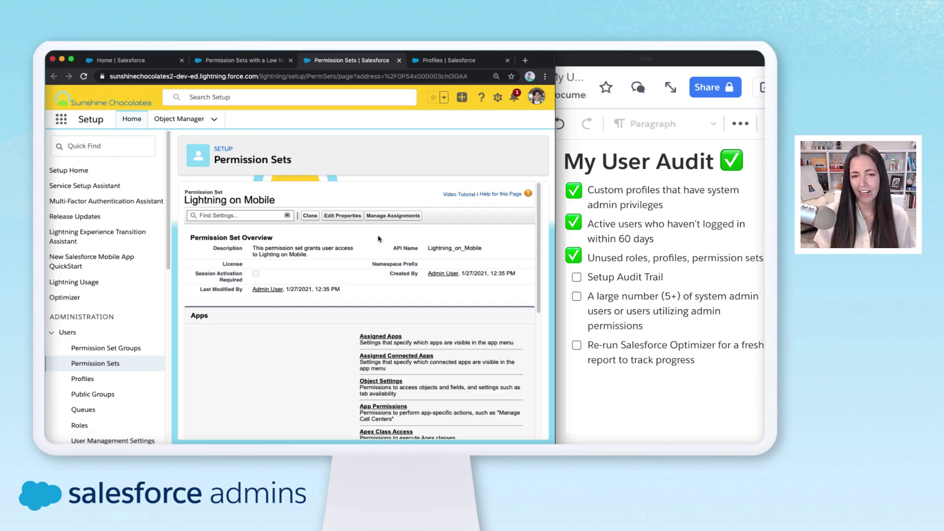
{"action": "left_click", "coordinate": [387, 217]}
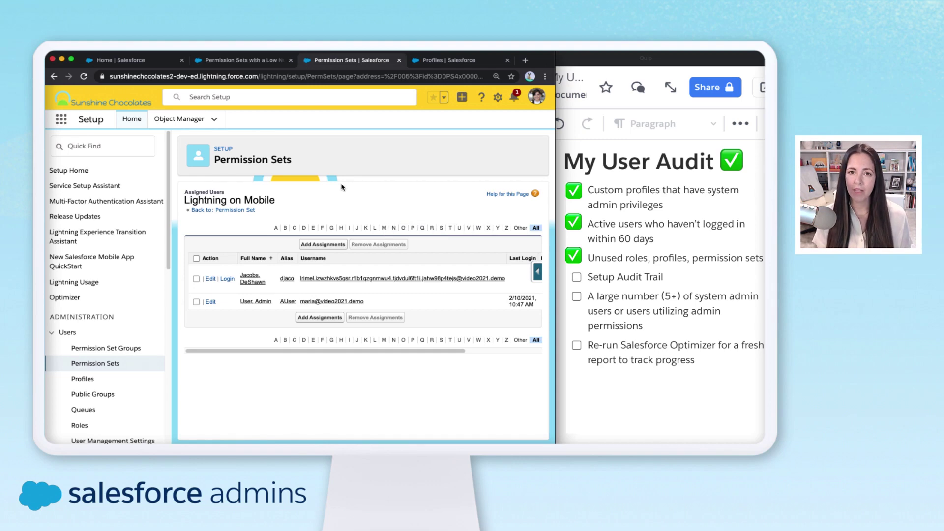
{"action": "left_click", "coordinate": [222, 212]}
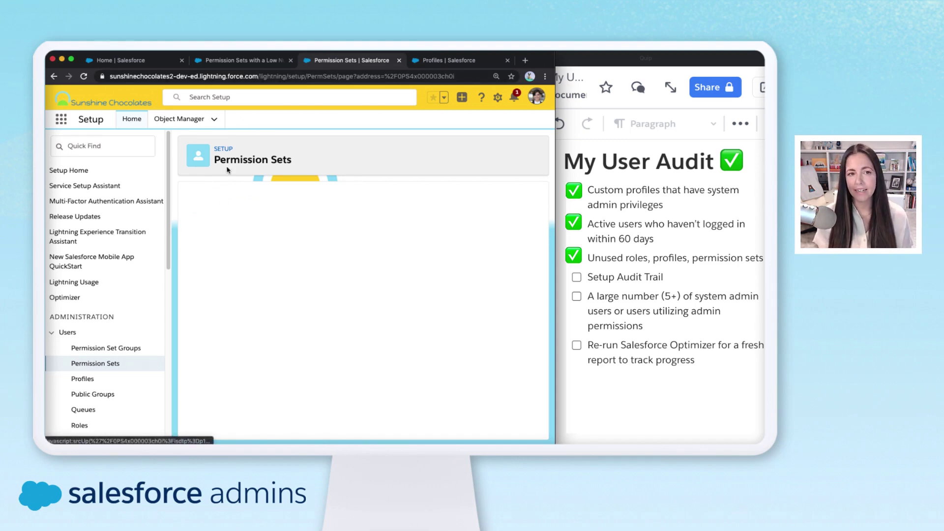
Return to the Optimizer results and bring up the gear menu.
{"action": "left_click", "coordinate": [242, 62]}
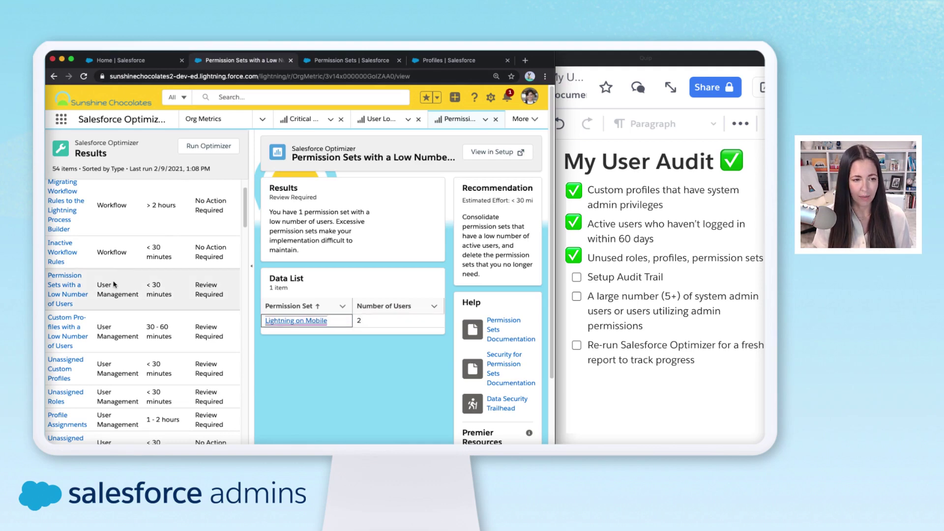
{"action": "scroll", "coordinate": [112, 285], "scroll_direction": "up", "scroll_amount": 1}
{"action": "scroll", "coordinate": [113, 284], "scroll_direction": "up", "scroll_amount": 2}
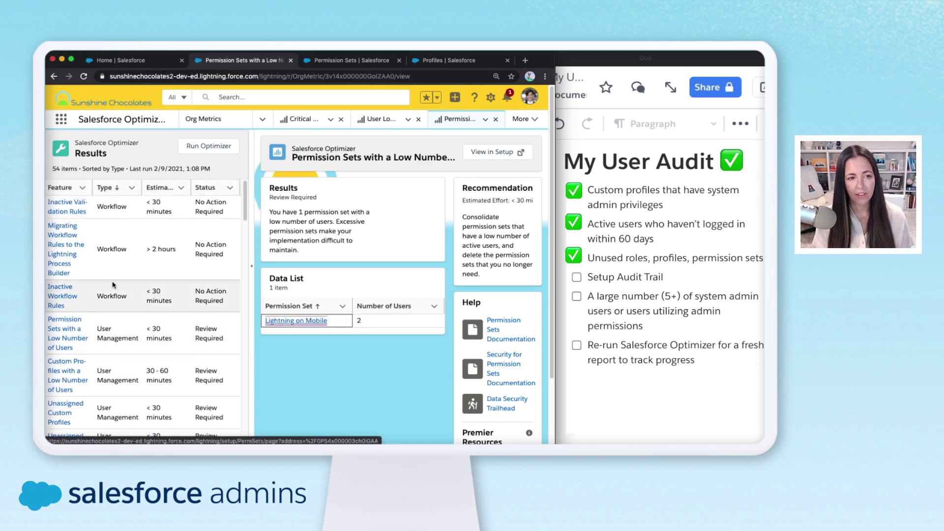
{"action": "scroll", "coordinate": [112, 285], "scroll_direction": "down", "scroll_amount": 4}
{"action": "scroll", "coordinate": [112, 285], "scroll_direction": "down", "scroll_amount": 5}
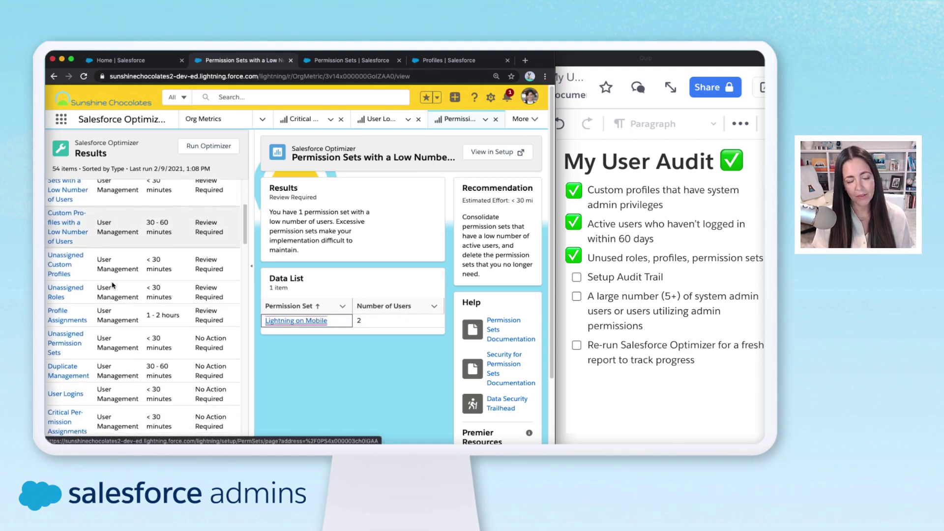
{"action": "scroll", "coordinate": [112, 284], "scroll_direction": "down", "scroll_amount": 2}
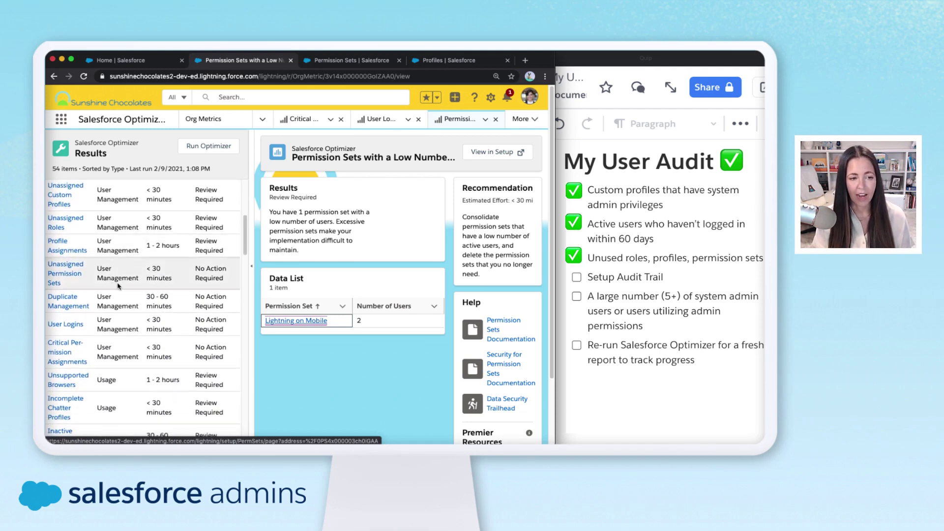
{"action": "left_click", "coordinate": [491, 97]}
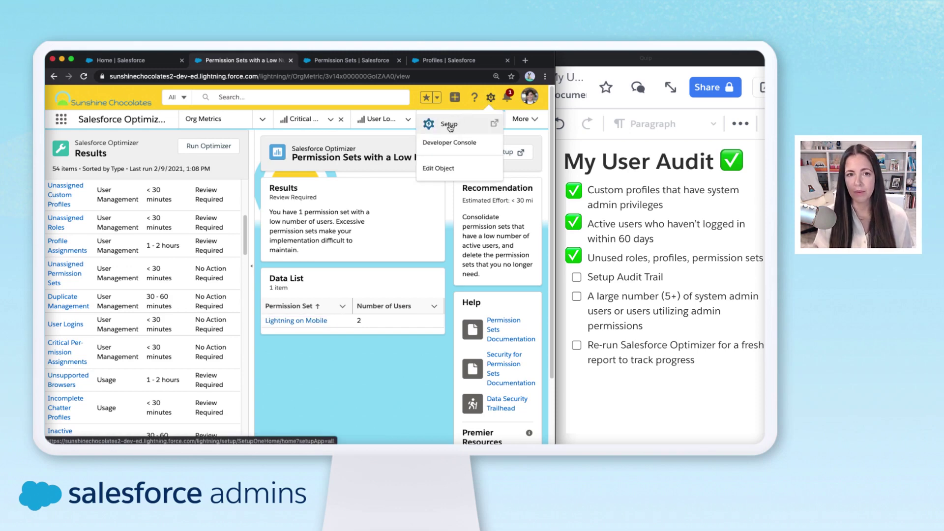
Open View Setup Audit Trail via a Setup Quick Find search for 'audit'.
{"action": "left_click", "coordinate": [450, 126]}
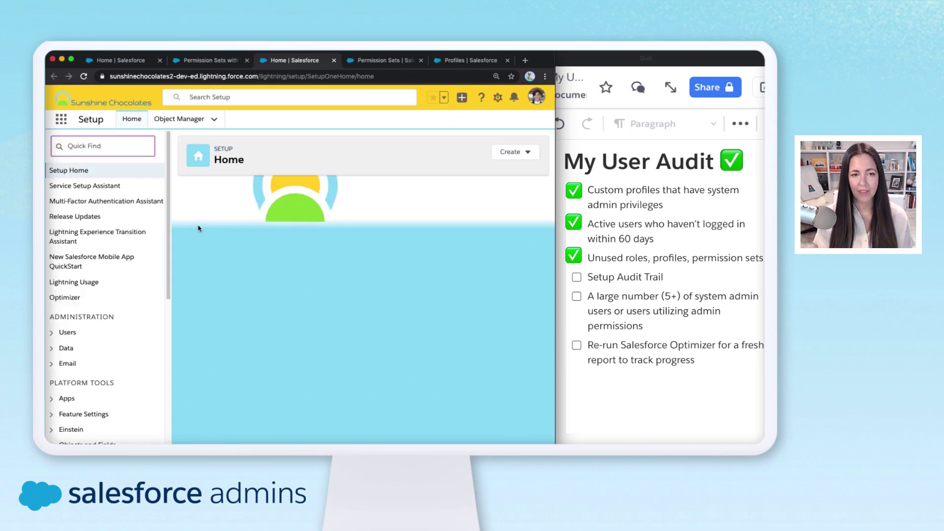
{"action": "left_click", "coordinate": [101, 146]}
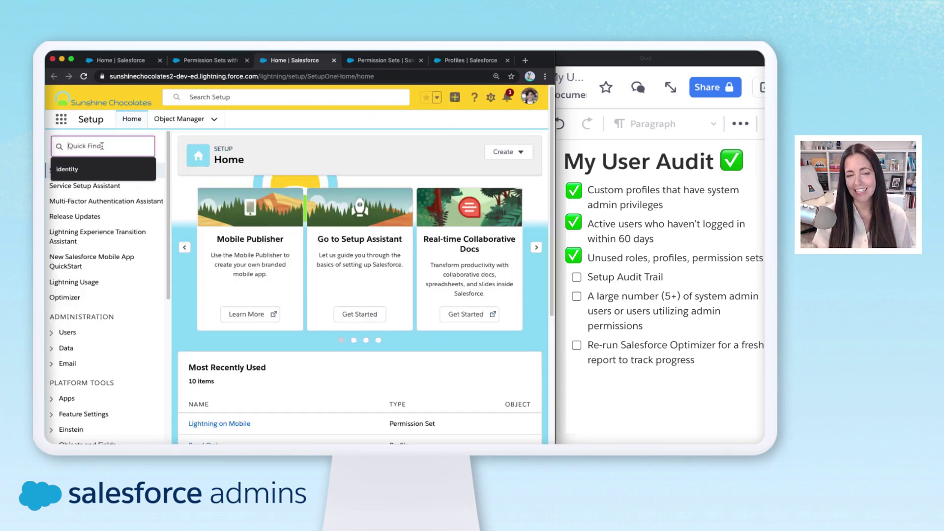
{"action": "type", "text": "audit"}
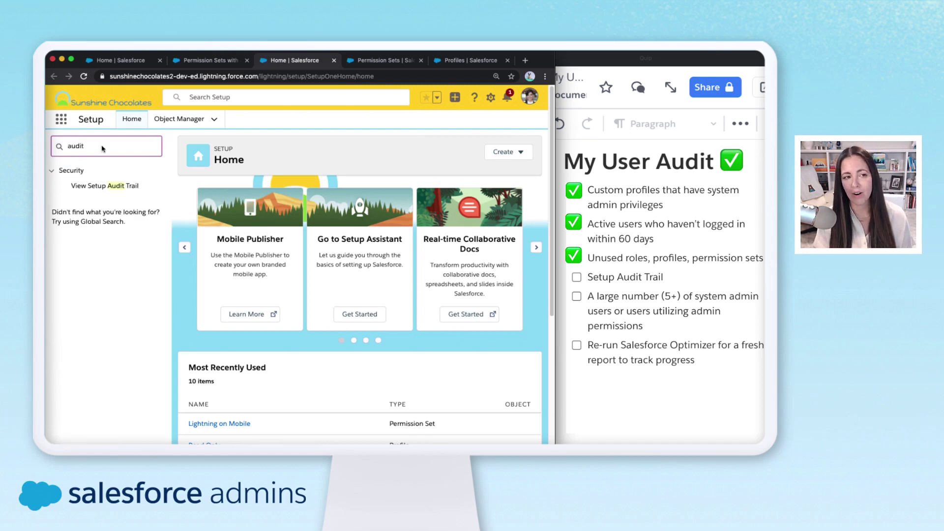
{"action": "left_click", "coordinate": [102, 187]}
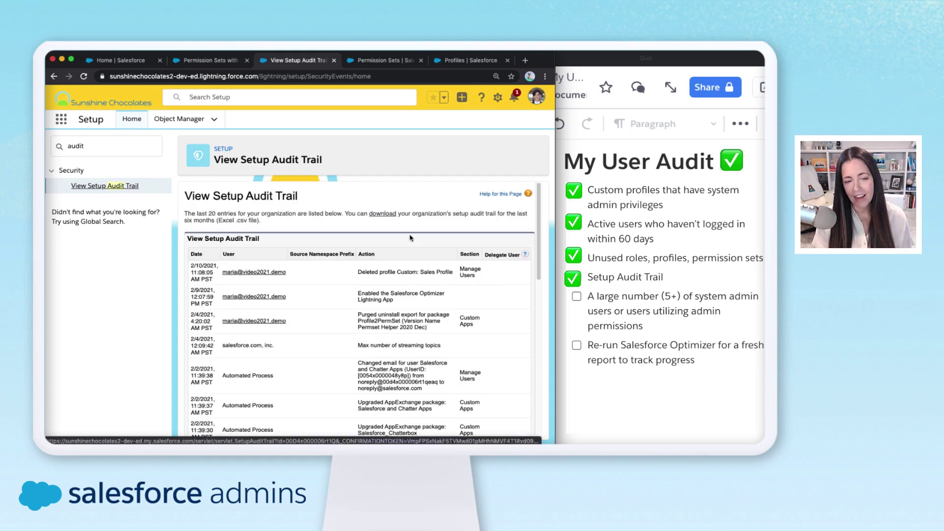
Review recent audit trail changes, including the Sales Profile deletion, then return to the Optimizer.
{"action": "scroll", "coordinate": [424, 284], "scroll_direction": "down", "scroll_amount": 1}
{"action": "scroll", "coordinate": [424, 284], "scroll_direction": "down", "scroll_amount": 5}
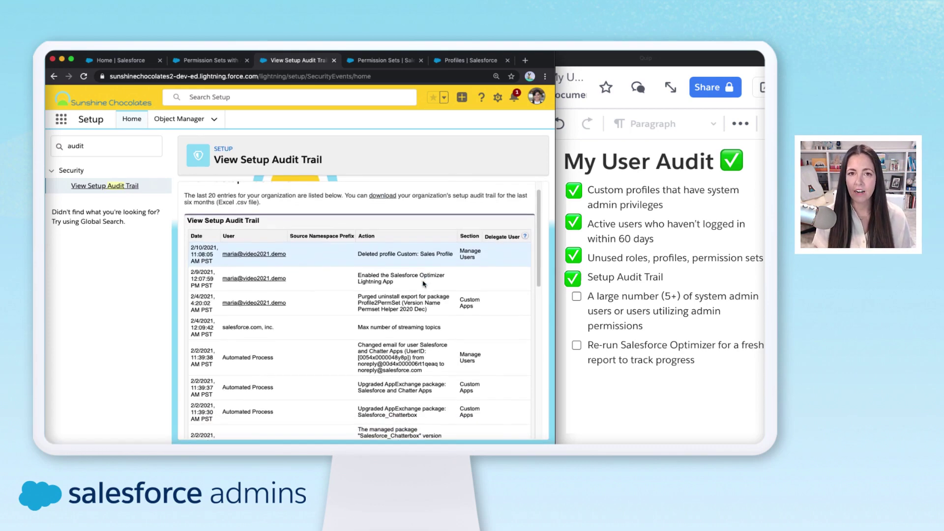
{"action": "scroll", "coordinate": [424, 284], "scroll_direction": "down", "scroll_amount": 10}
{"action": "scroll", "coordinate": [424, 283], "scroll_direction": "up", "scroll_amount": 6}
{"action": "scroll", "coordinate": [423, 284], "scroll_direction": "up", "scroll_amount": 10}
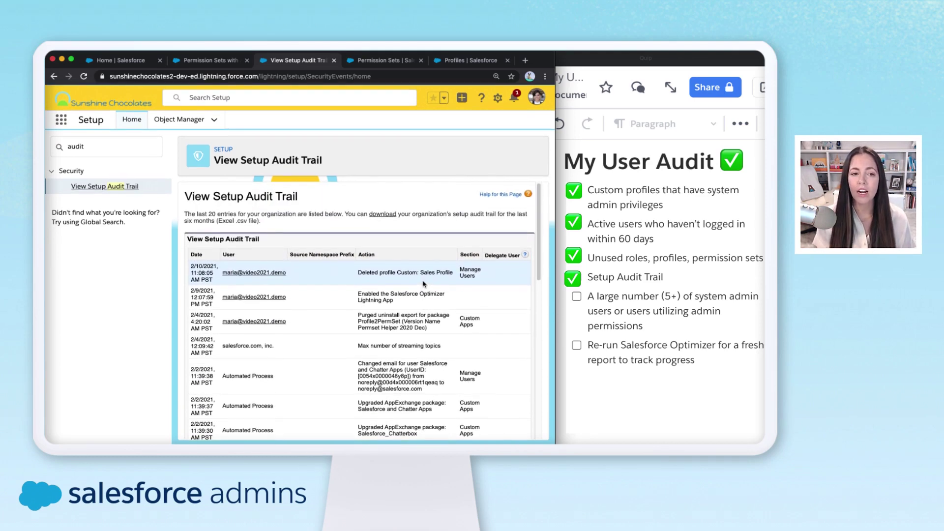
{"action": "double_click", "coordinate": [82, 147]}
{"action": "left_click", "coordinate": [201, 61]}
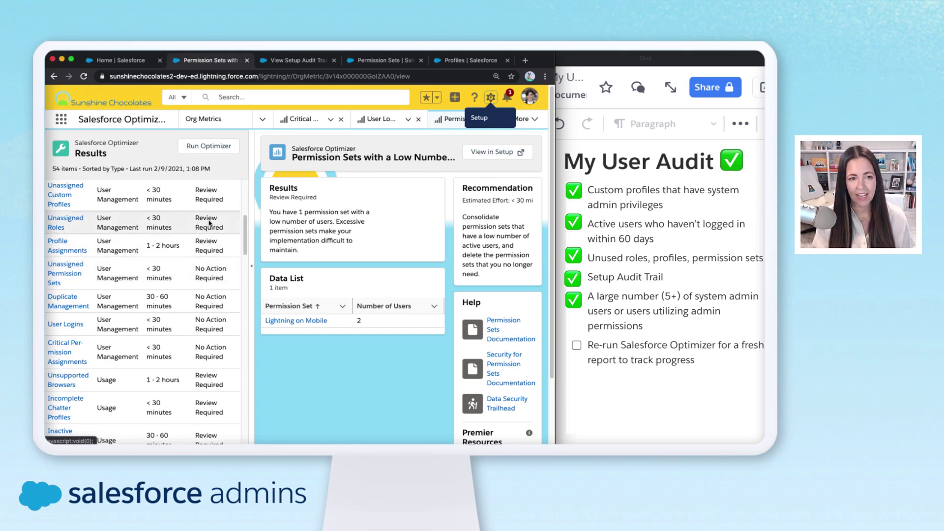
Start a new Optimizer scan with Run Optimizer, which may take up to 24 hours.
{"action": "left_click", "coordinate": [210, 150]}
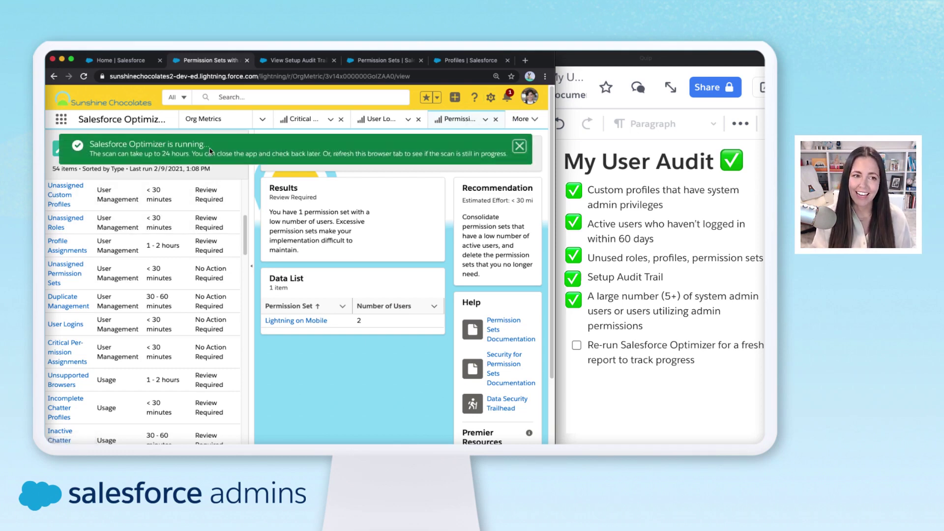